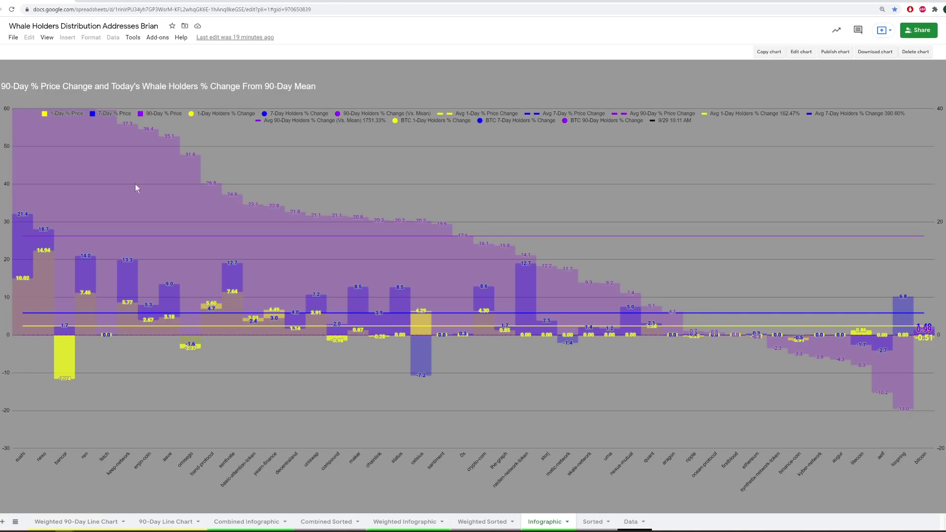
# Look through the spreadsheet's File and SANsheets add-on menus, closing both without choosing anything.
pyautogui.click(14, 37)
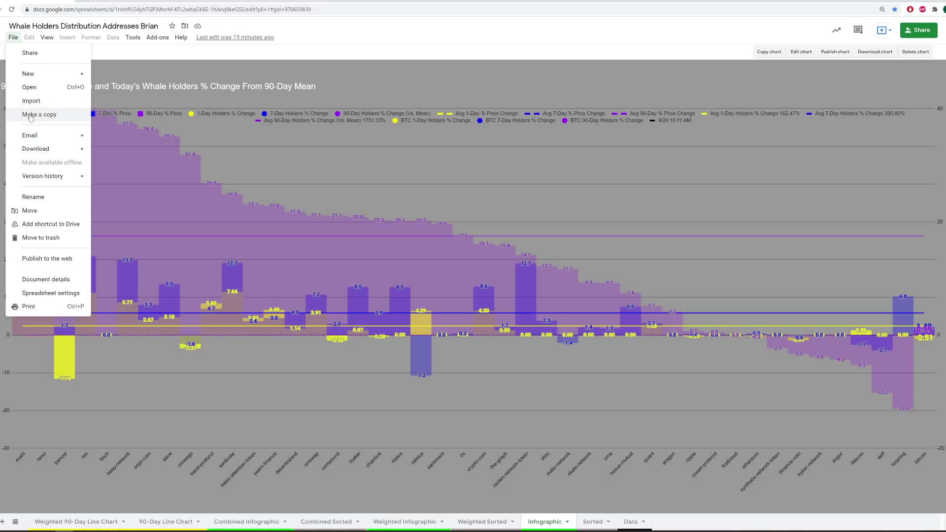
pyautogui.click(394, 72)
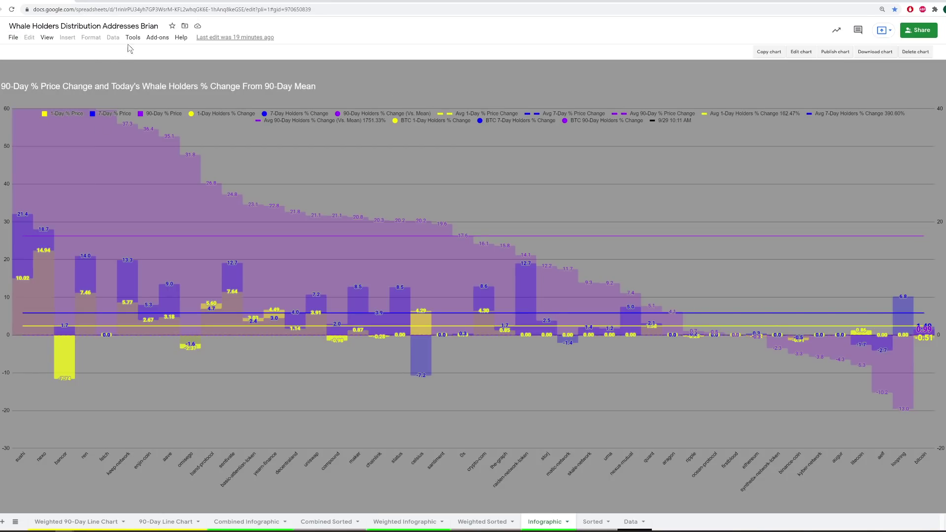
pyautogui.click(157, 37)
pyautogui.moveTo(169, 80)
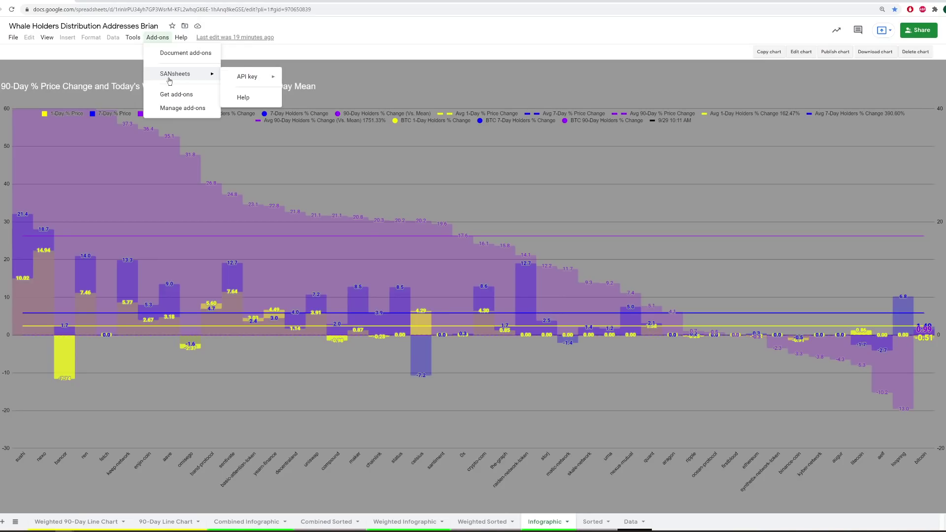
pyautogui.click(529, 81)
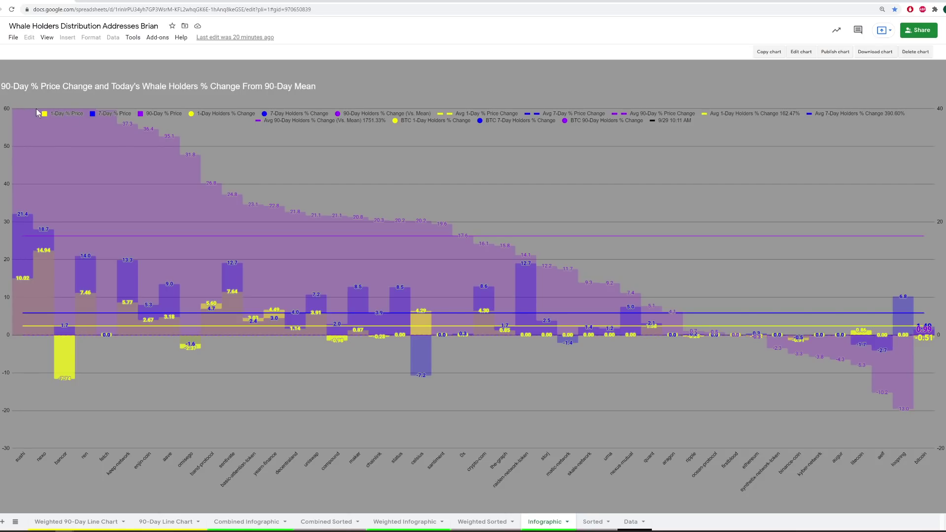
# Return to the Santiment BTC Millionaires chart and expand it full screen.
pyautogui.moveTo(129, 125)
pyautogui.moveTo(903, 410)
pyautogui.moveTo(220, 278)
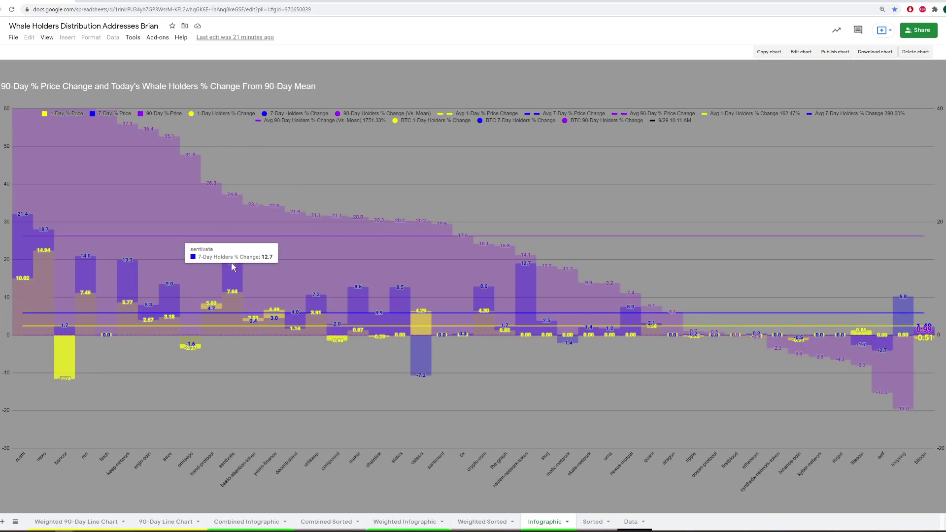
pyautogui.moveTo(230, 294)
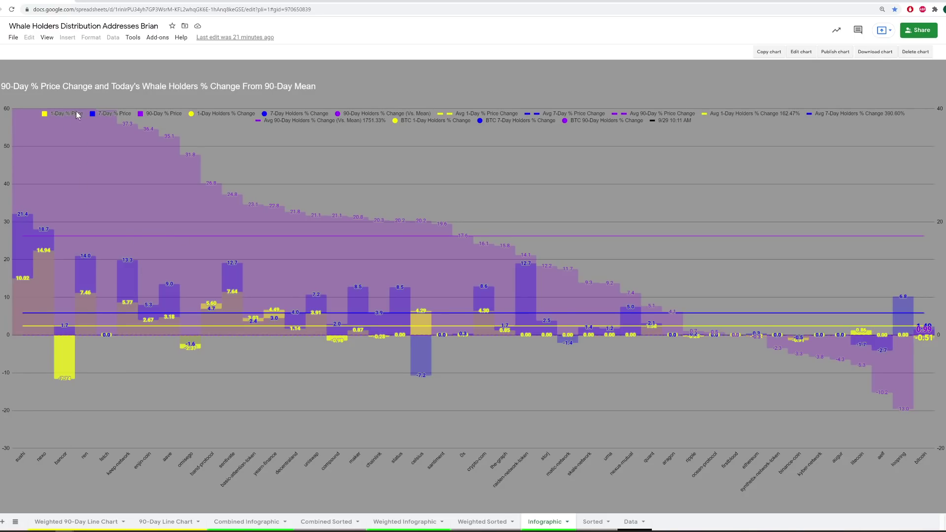
pyautogui.moveTo(62, 379)
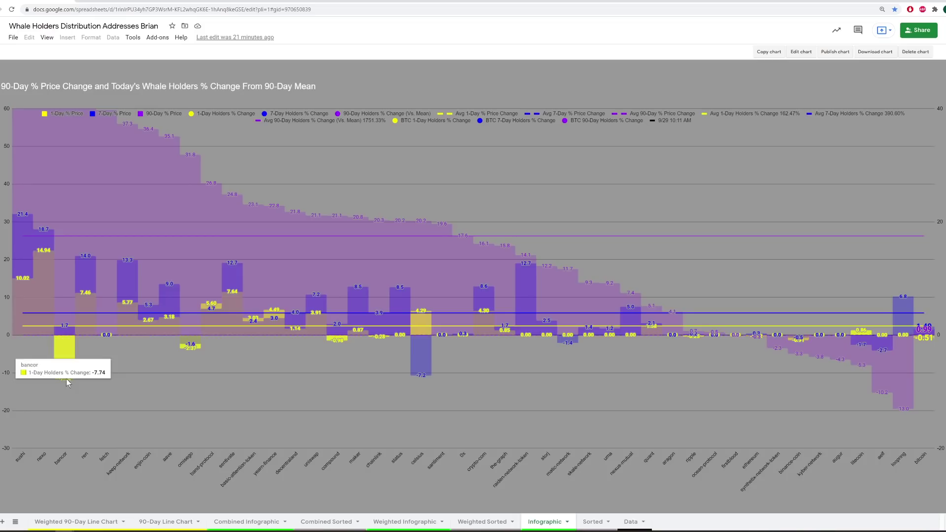
pyautogui.moveTo(83, 255)
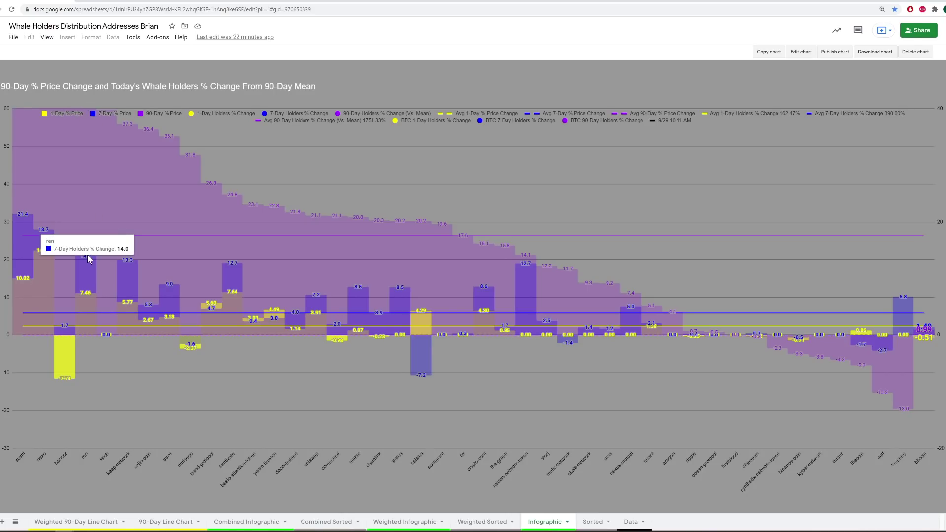
pyautogui.moveTo(90, 295)
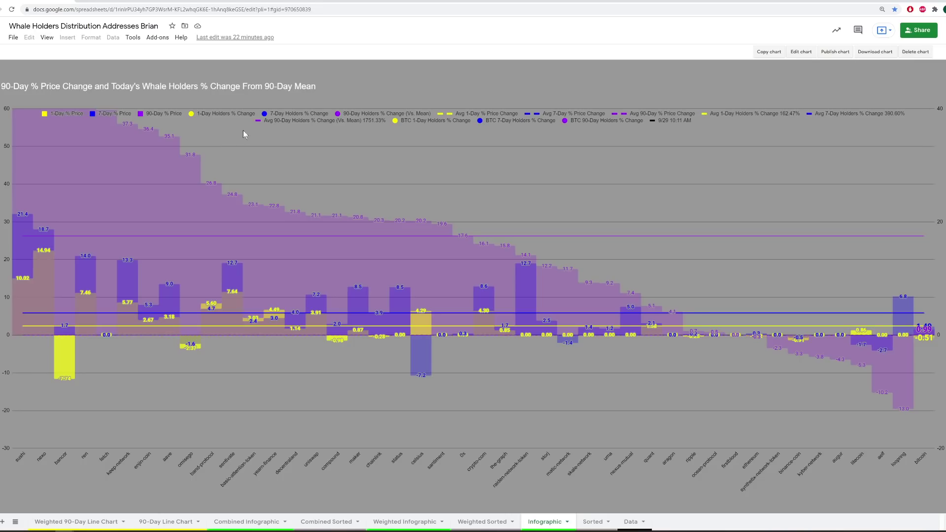
pyautogui.click(118, 1)
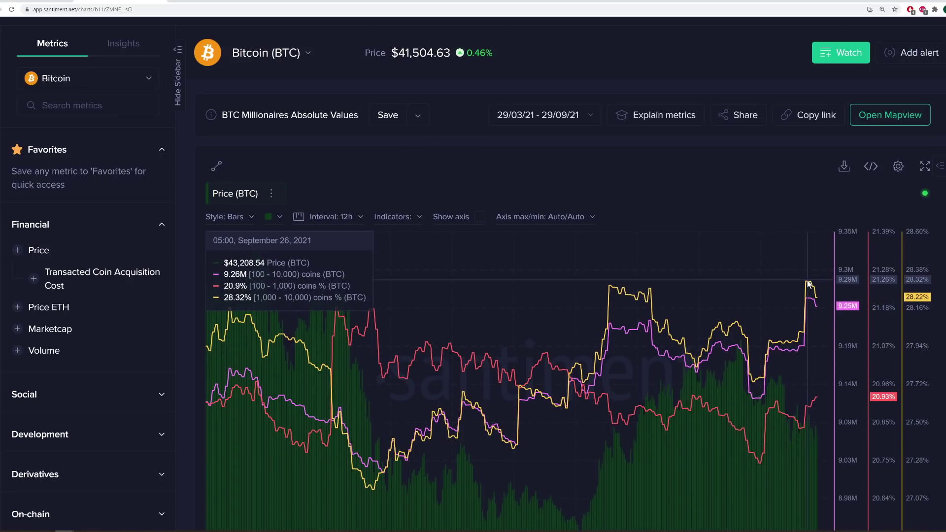
pyautogui.scroll(-2, 804, 268)
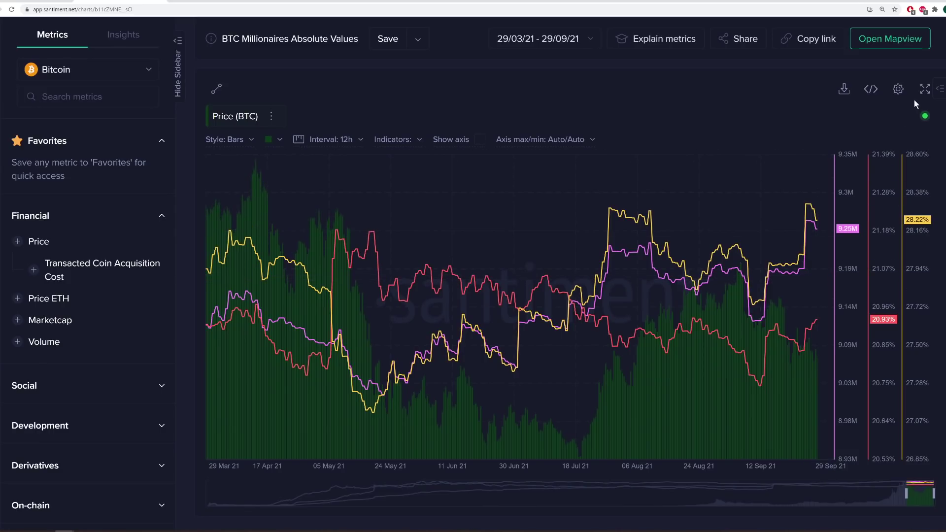
pyautogui.click(925, 89)
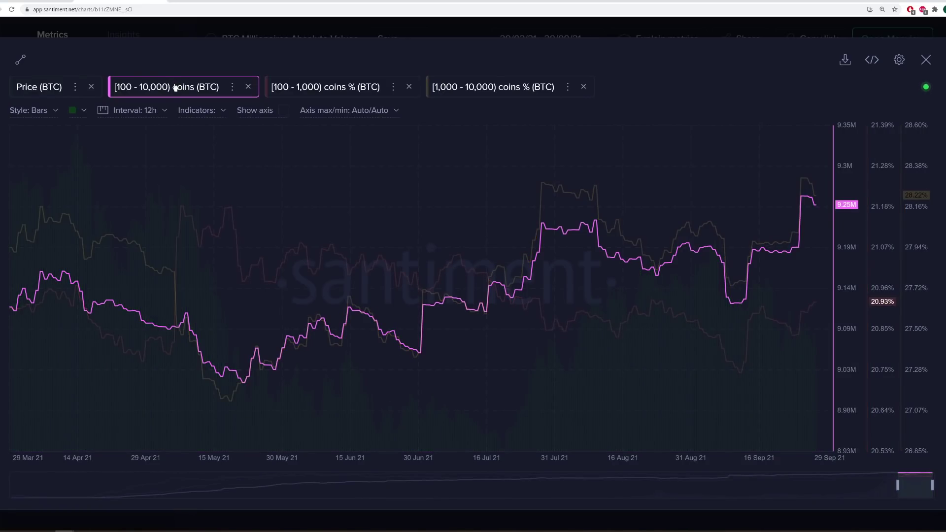
# Delete the [100 - 1,000) coins % and [1,000 - 10,000) coins % metrics.
pyautogui.click(410, 88)
pyautogui.click(425, 88)
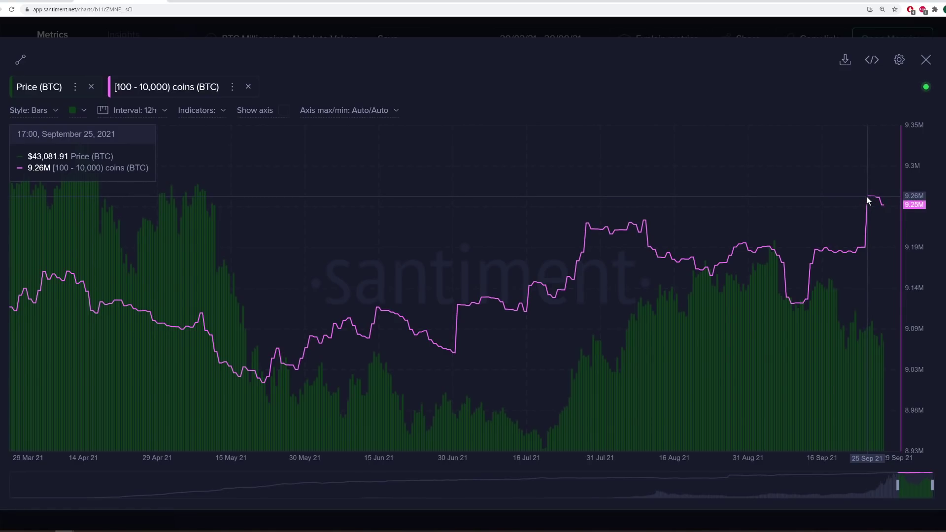
# Set the BTC chart's date range to 29/09/18–29/09/21 and expand the chart again.
pyautogui.click(926, 60)
pyautogui.click(503, 39)
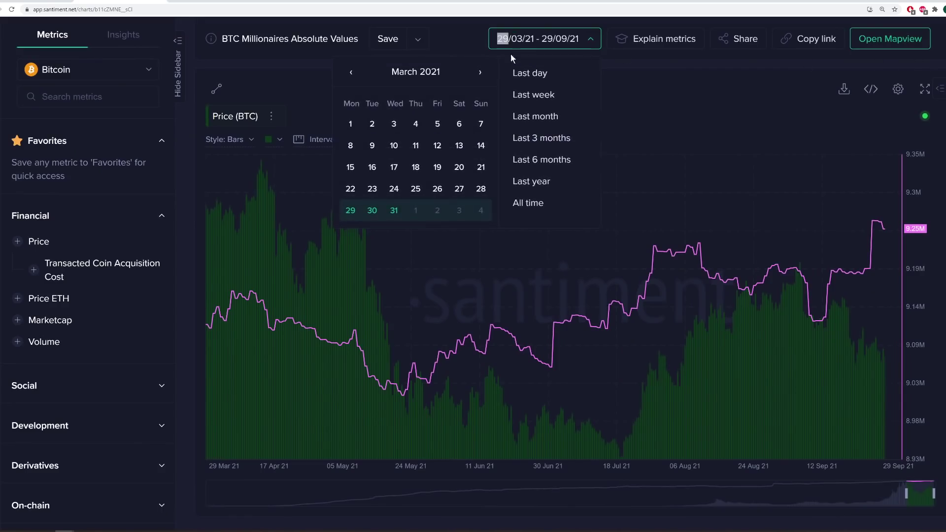
pyautogui.click(532, 182)
pyautogui.click(530, 39)
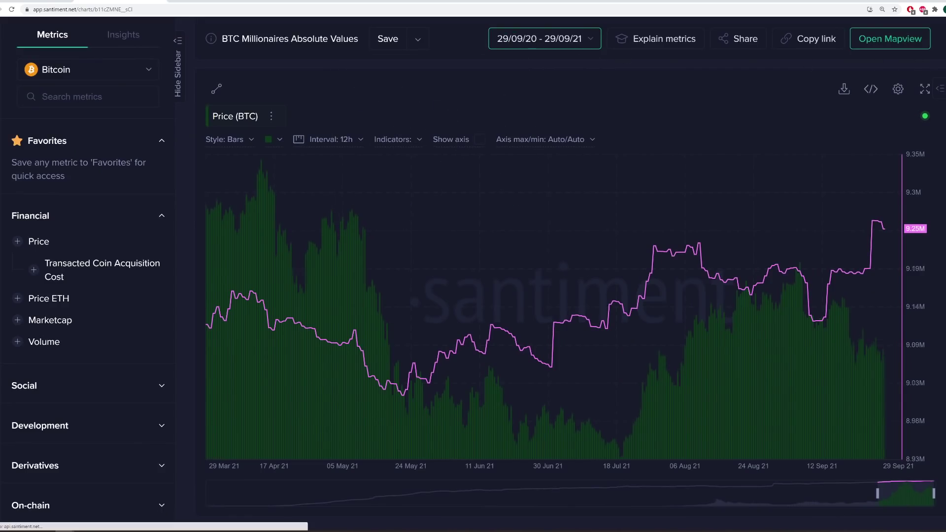
pyautogui.click(531, 40)
pyautogui.write('18')
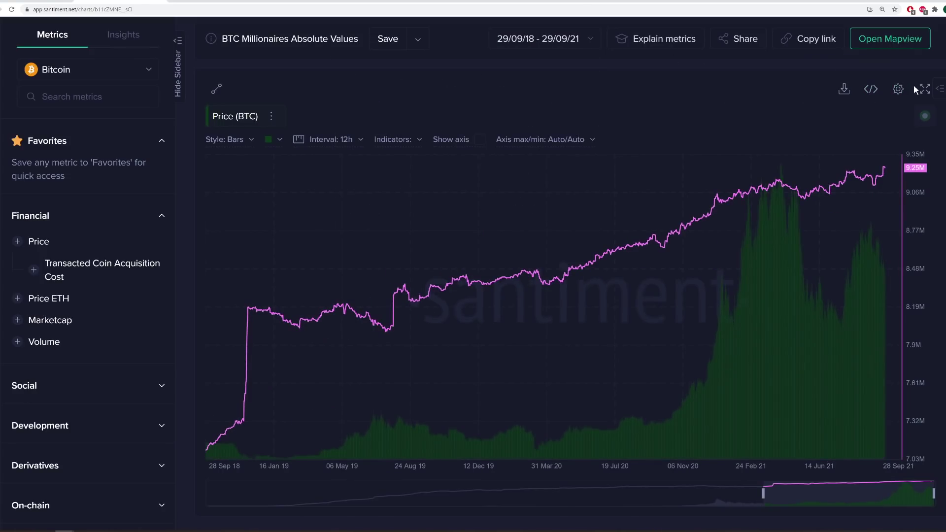
pyautogui.click(925, 89)
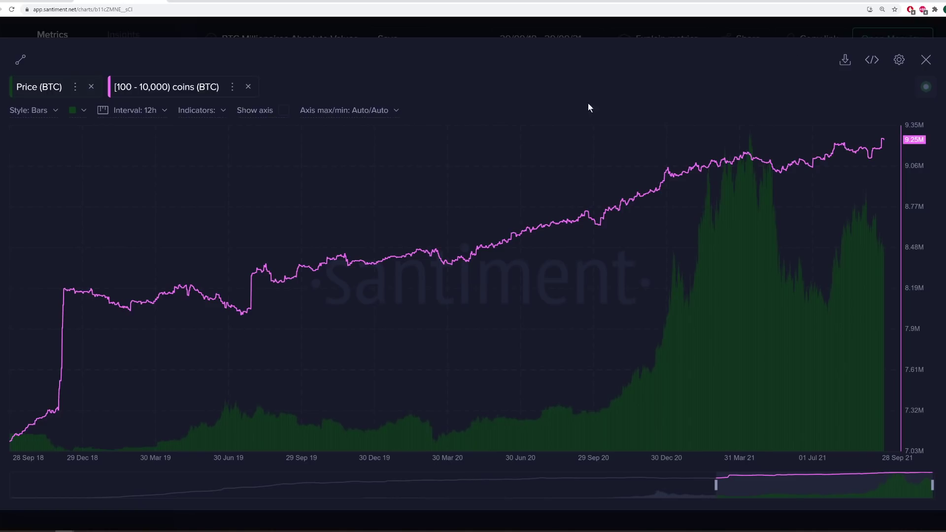
# Exit the expanded view and scroll through the Litecoin chart with LTC price, BTC price and coins %.
pyautogui.click(926, 60)
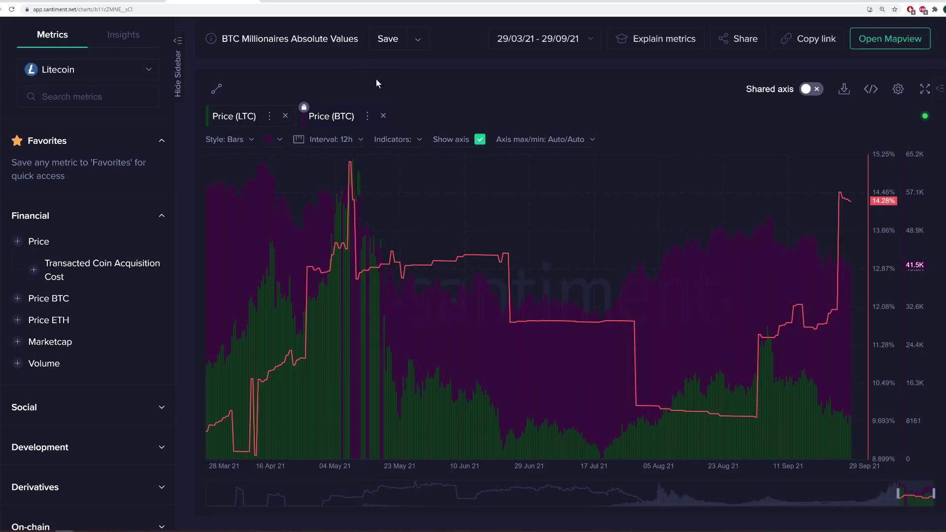
pyautogui.scroll(2, 459, 133)
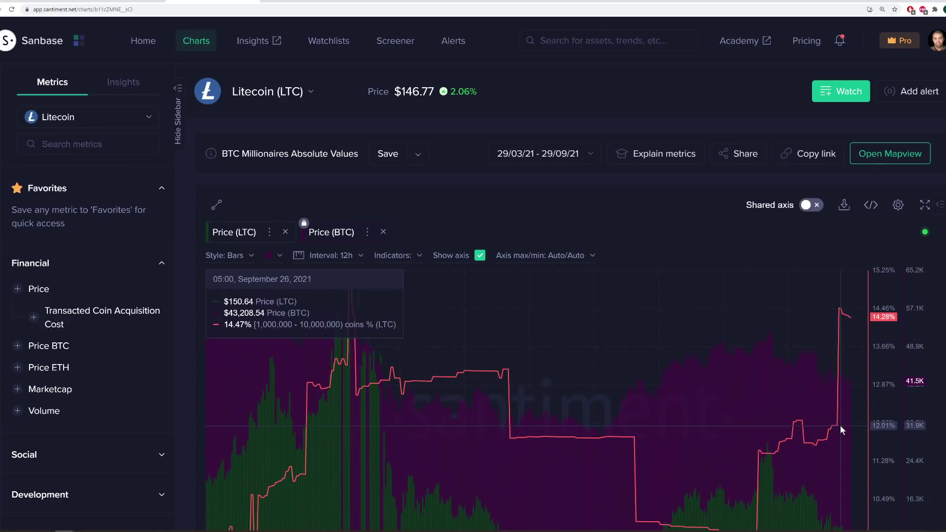
pyautogui.scroll(-1, 669, 217)
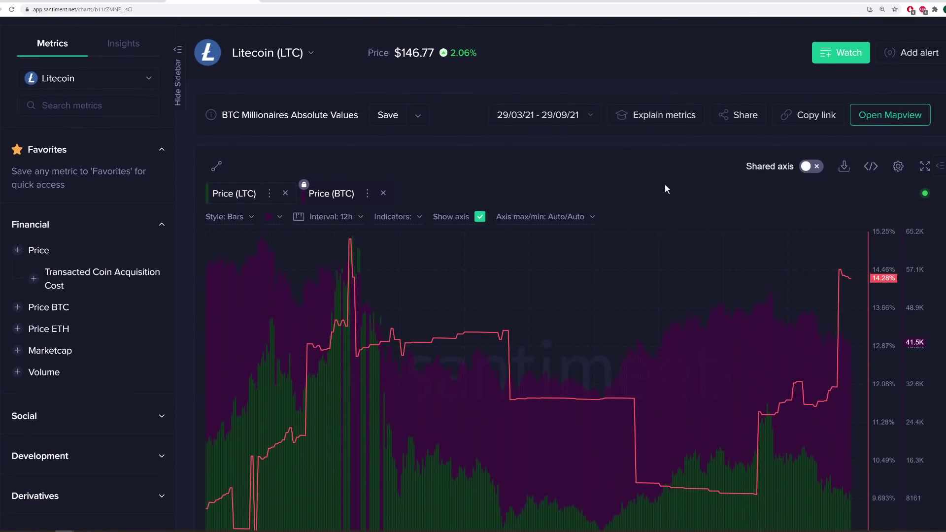
pyautogui.scroll(-1, 657, 158)
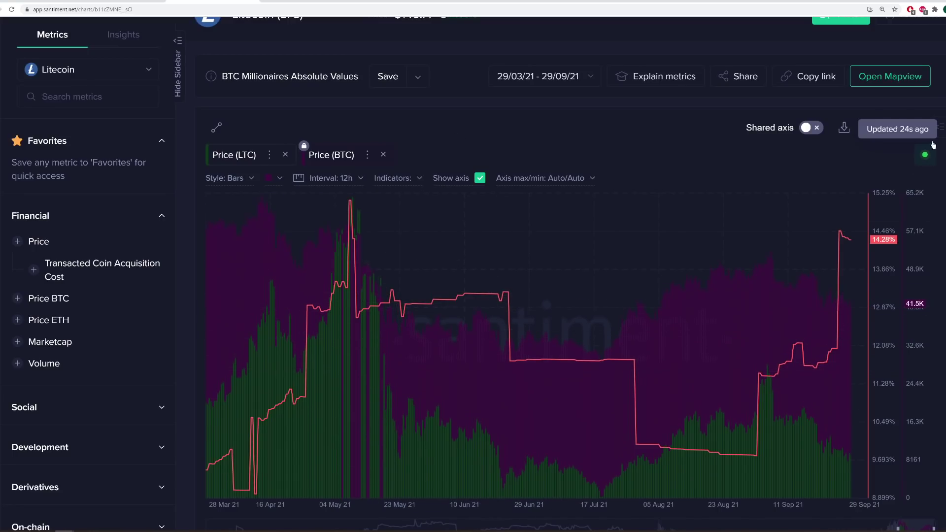
# Enlarge the Litecoin coins % chart in browser full screen, review it, then exit the expanded view.
pyautogui.click(925, 128)
pyautogui.press('F11')
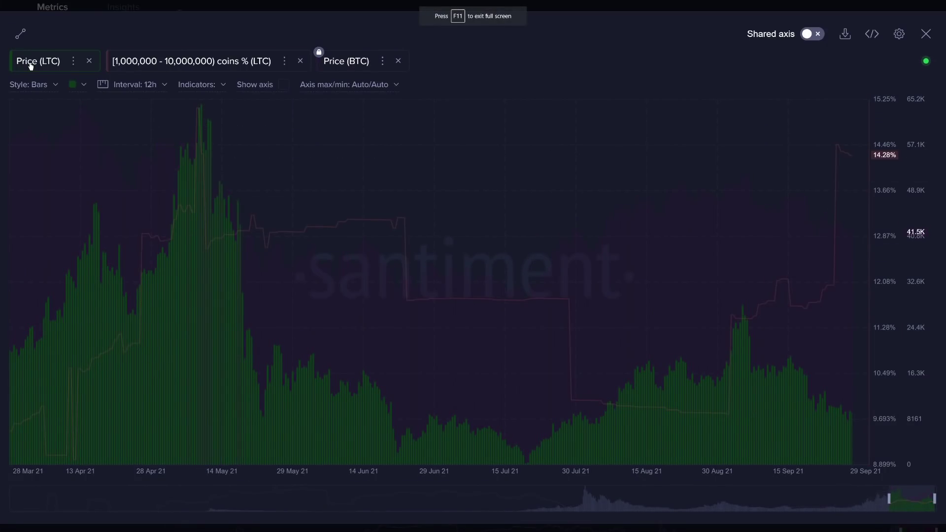
pyautogui.moveTo(199, 114)
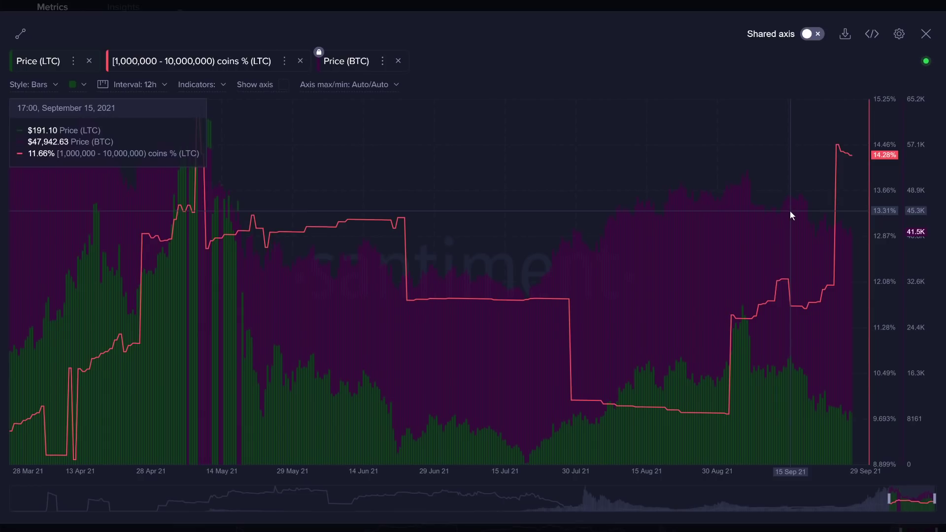
pyautogui.click(926, 34)
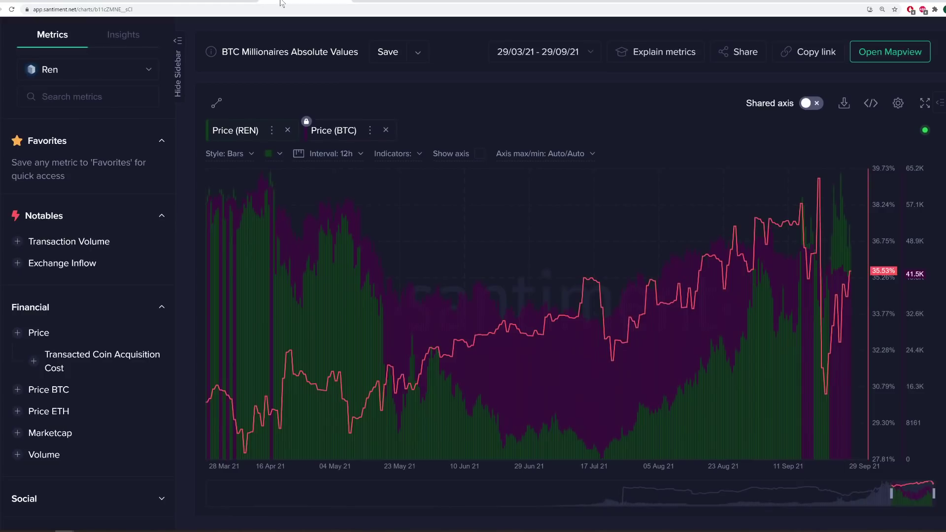
# Expand the Ren chart with the 1,000,000–10,000,000 coins % line to full screen.
pyautogui.click(922, 108)
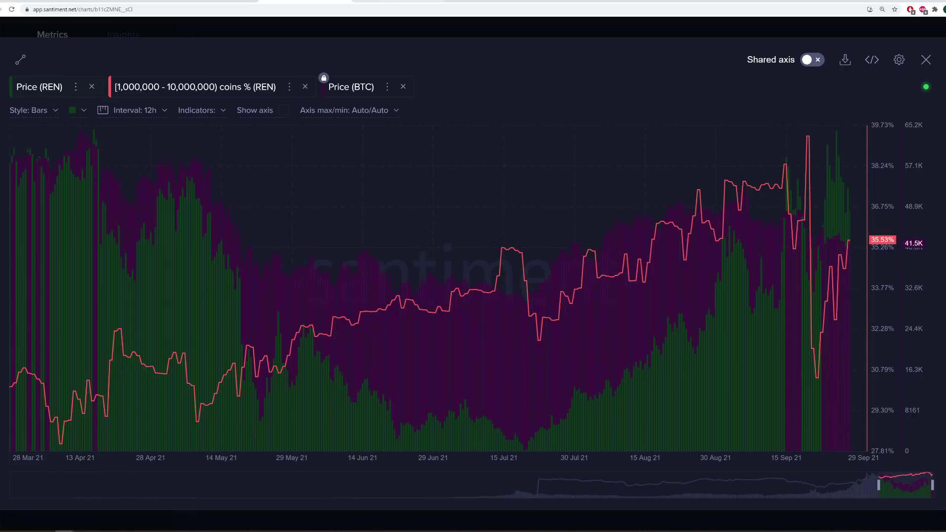
# Switch to the Ren whale ratio chart tab and expand it full screen.
pyautogui.click(397, 2)
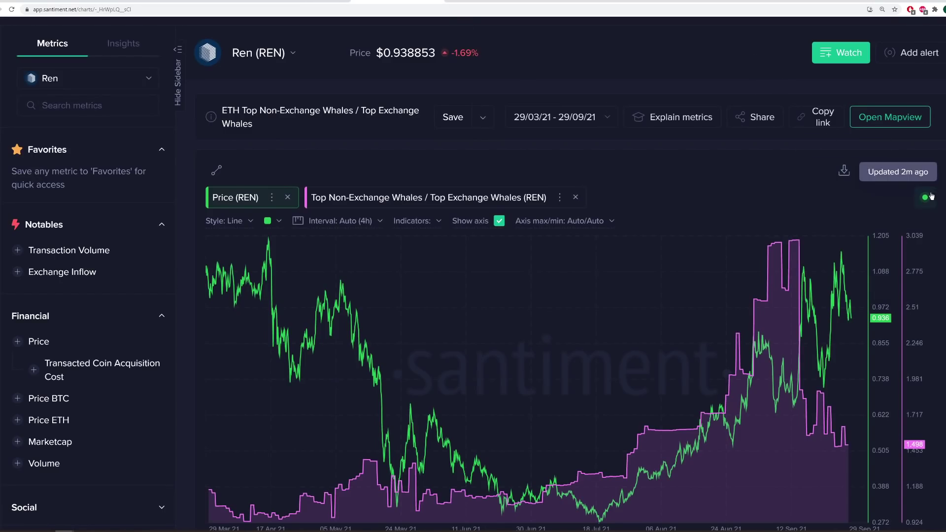
pyautogui.click(926, 172)
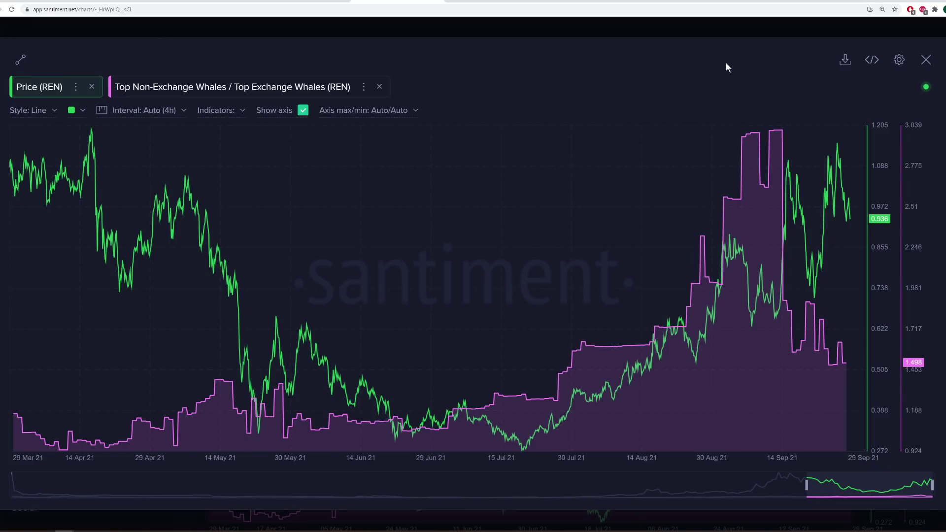
# Replace the old whale ratio with top non-exchange and top exchange supply metrics and combine them.
pyautogui.click(925, 60)
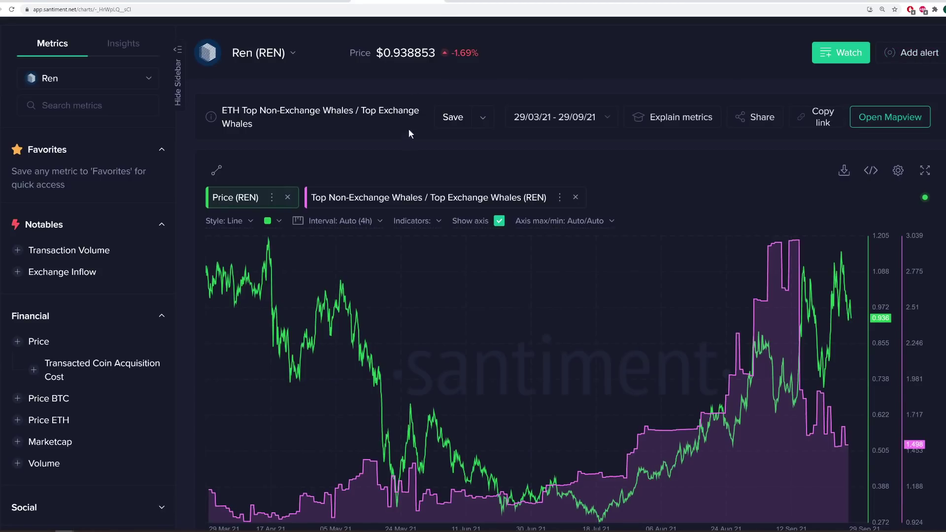
pyautogui.click(575, 197)
pyautogui.click(73, 106)
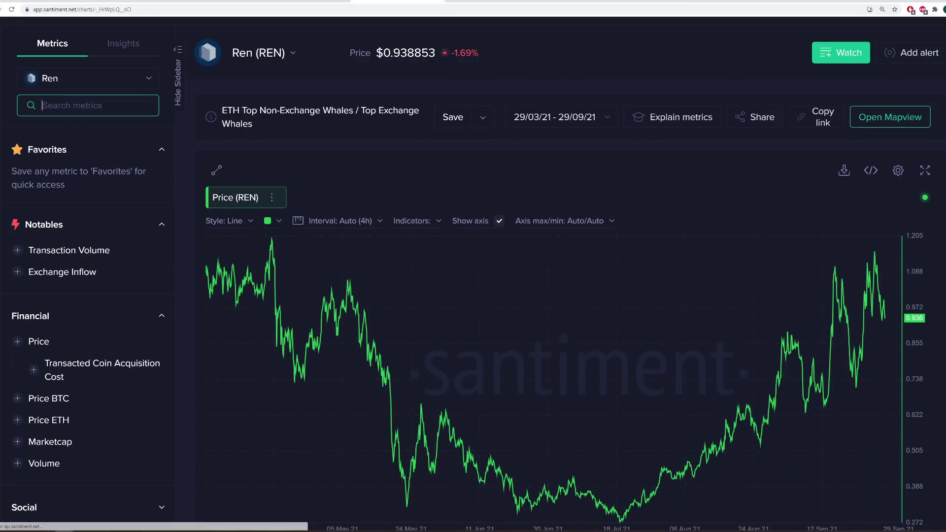
pyautogui.write('top no')
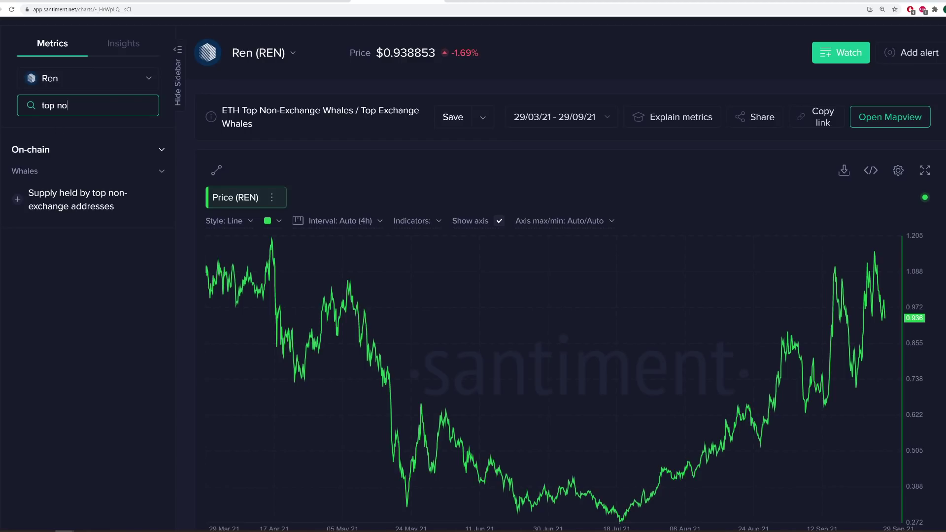
pyautogui.keyDown('shift'); pyautogui.click(69, 199); pyautogui.keyUp('shift')
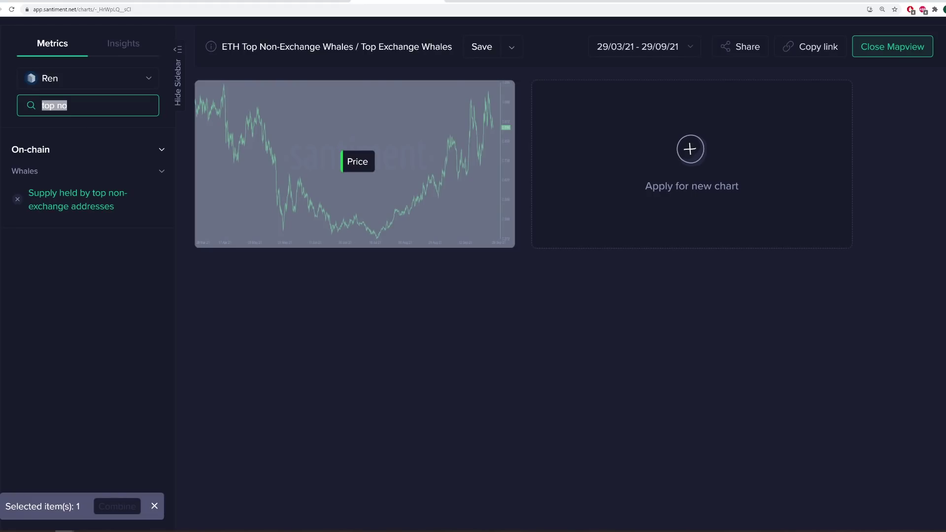
pyautogui.write('top ex')
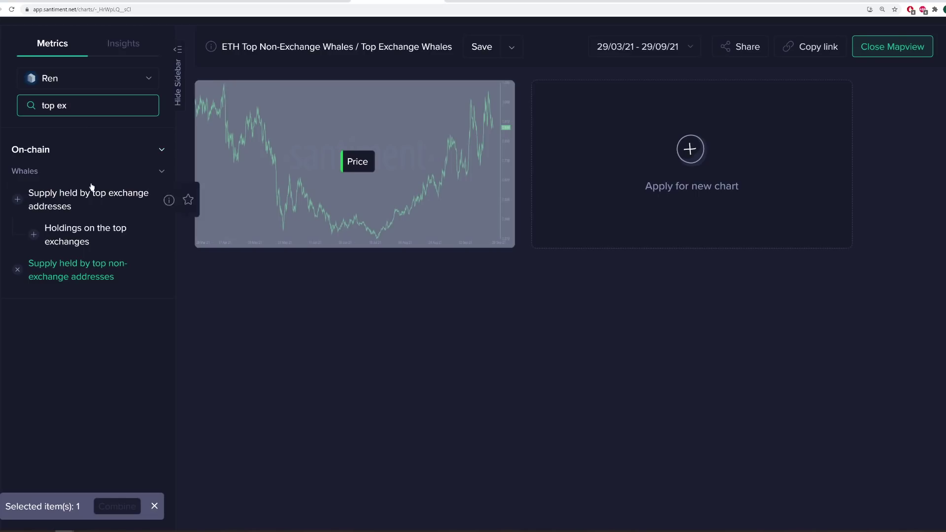
pyautogui.click(81, 203)
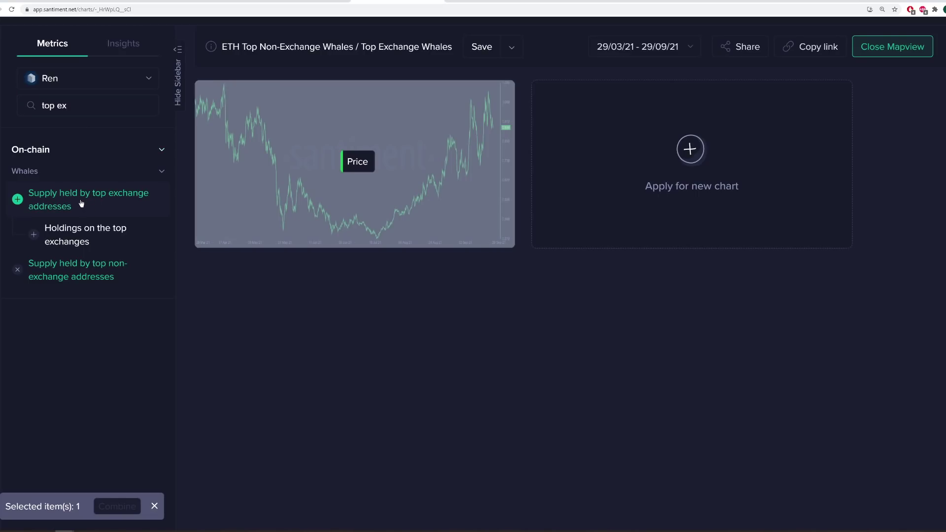
pyautogui.click(124, 509)
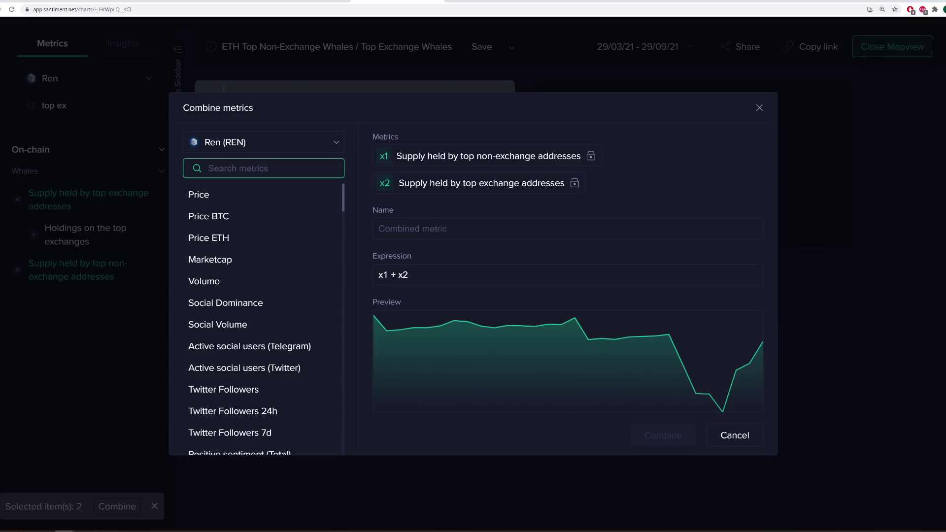
# Change the combining expression to x1 / x2 and begin naming it 'Non / E'.
pyautogui.click(393, 275)
pyautogui.doubleClick(393, 275)
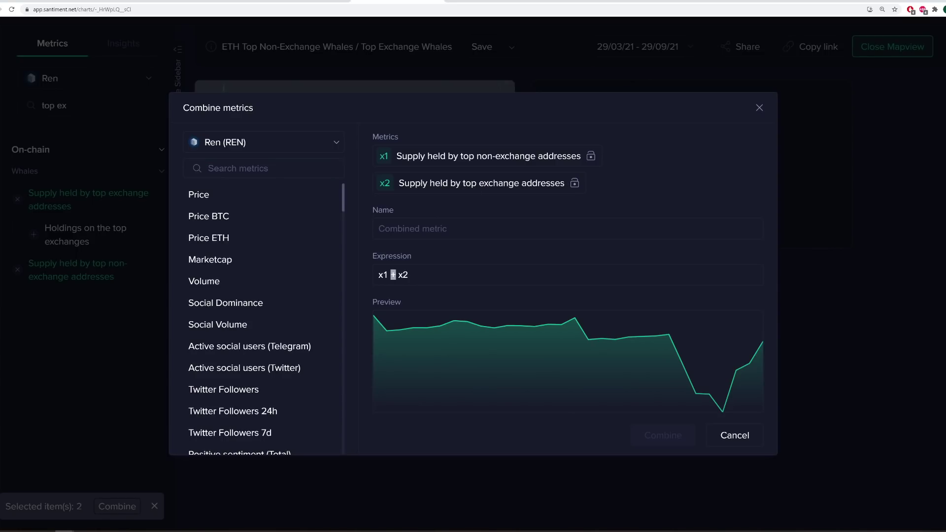
pyautogui.write('/')
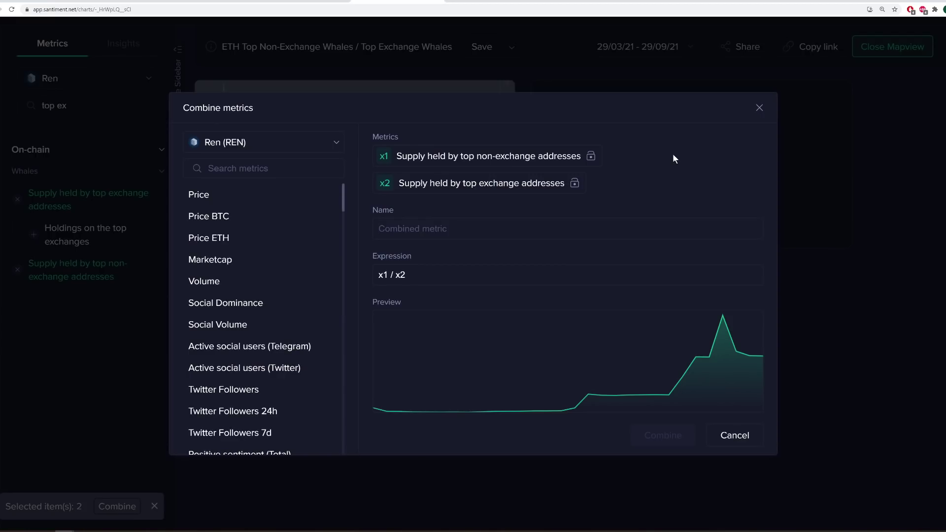
pyautogui.write('Non / ')
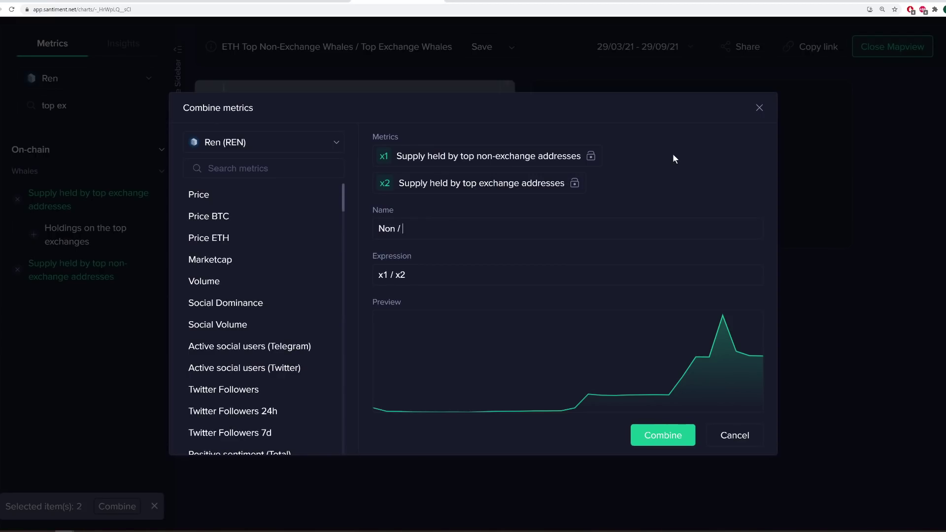
pyautogui.write('Exch')
# Create the Non / Exch metric, apply it as a new REN chart, and expand it.
pyautogui.click(676, 436)
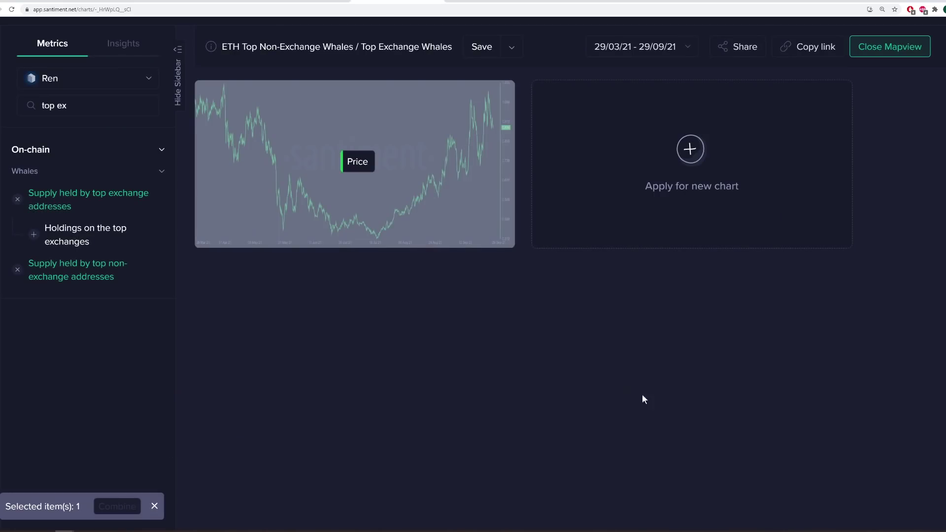
pyautogui.click(367, 192)
pyautogui.click(360, 192)
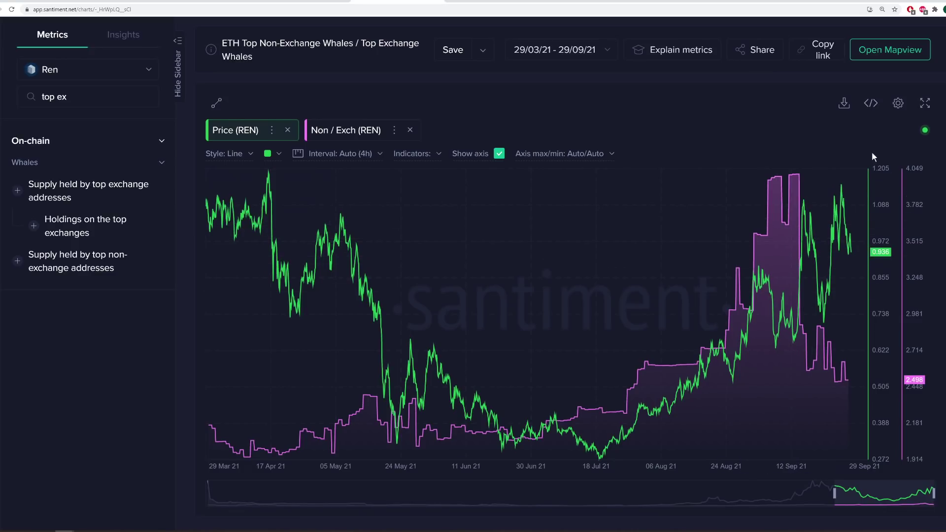
pyautogui.click(926, 103)
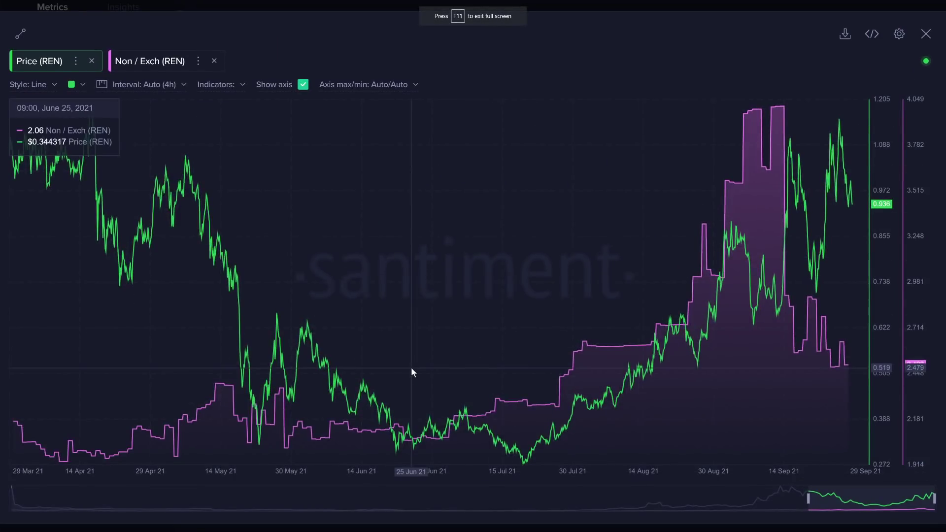